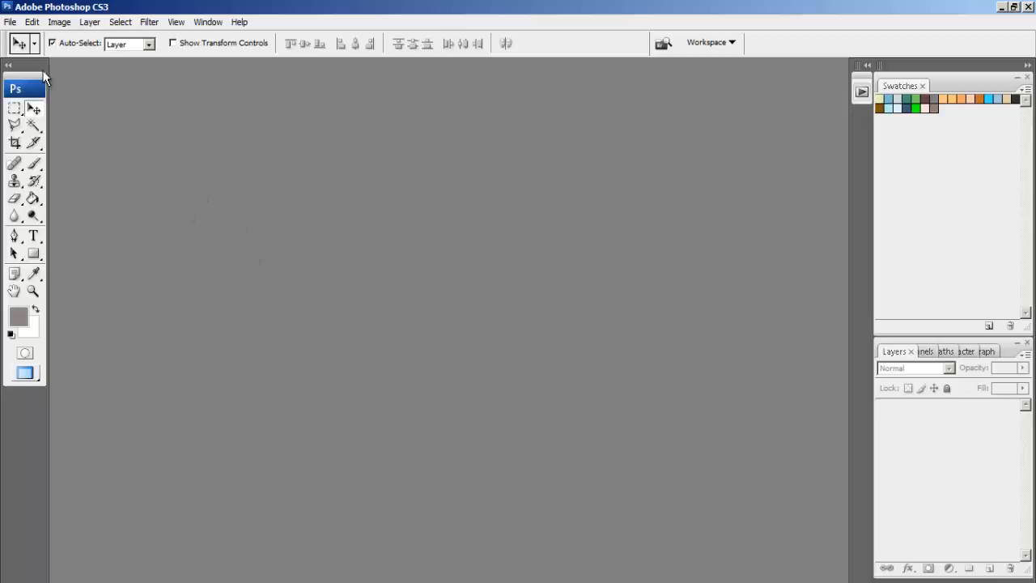
Step: Create a new blank document 800 pixels wide and 600 pixels high
left_click(11, 23)
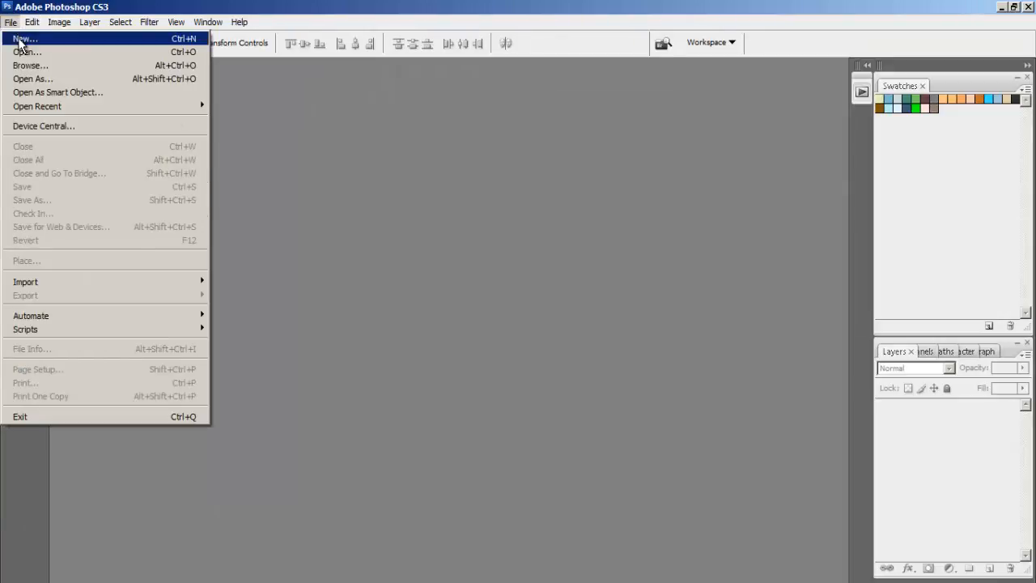
left_click(18, 39)
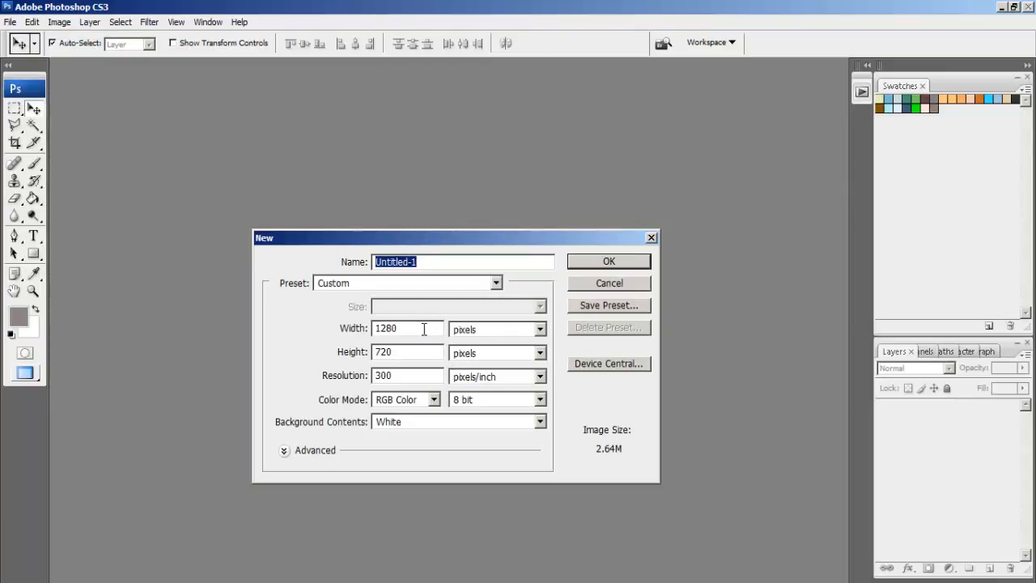
left_click_drag(423, 328, 372, 360)
type("800")
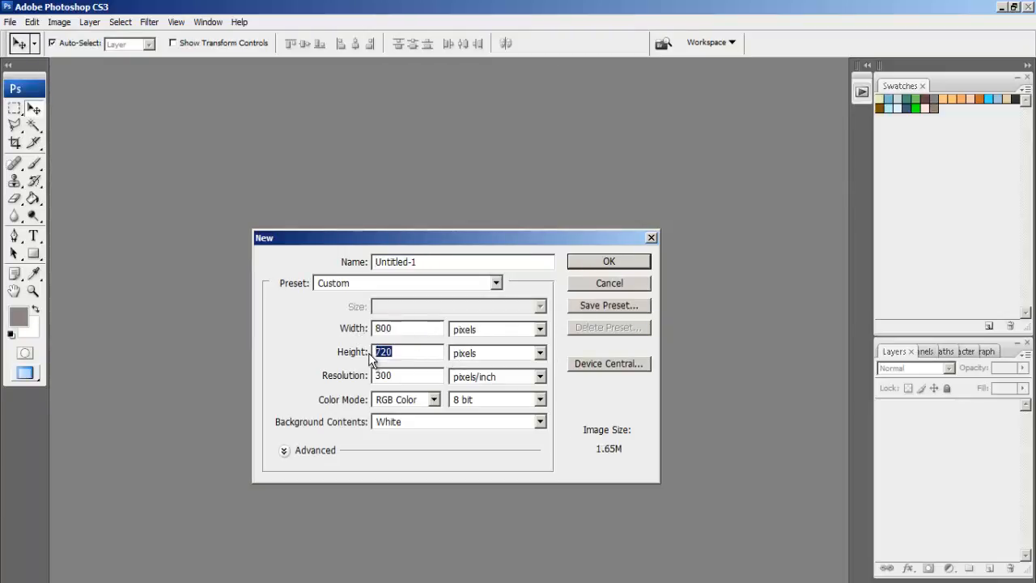
type("600")
left_click(586, 264)
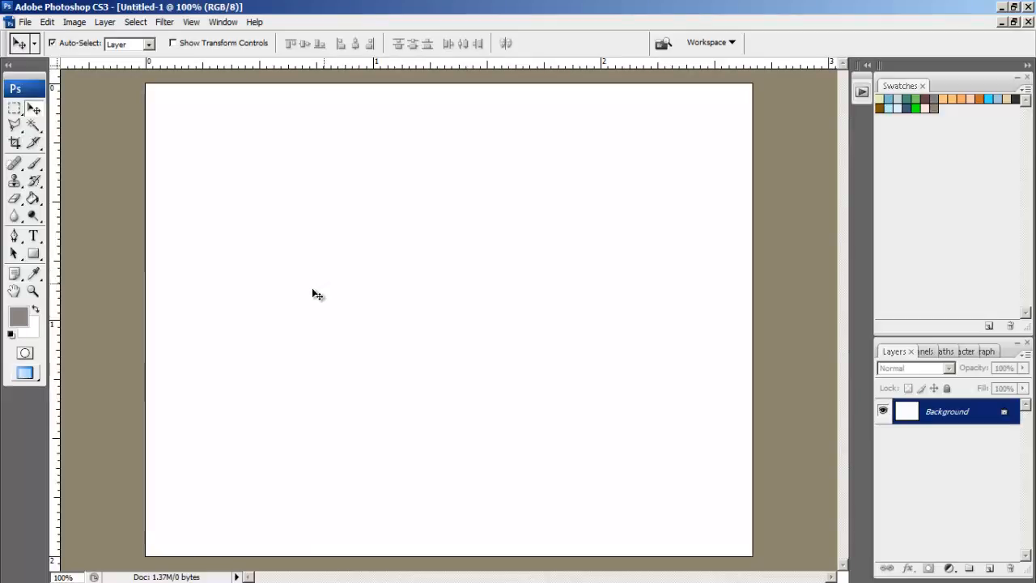
Step: Draw a wide horizontal oval shape layer near the centre of the canvas with the Ellipse tool
left_click(37, 256)
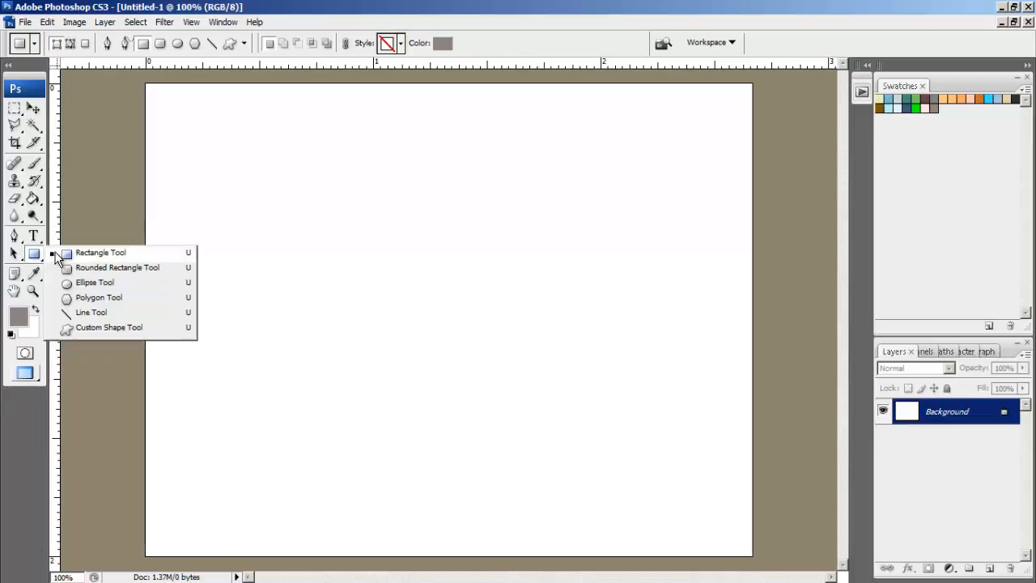
left_click(131, 283)
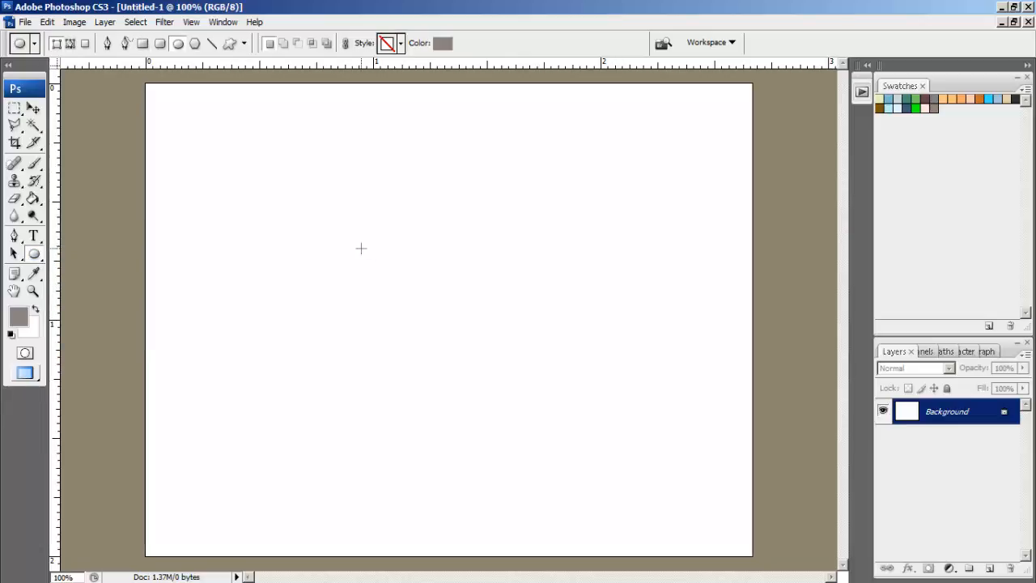
left_click_drag(355, 242, 579, 397)
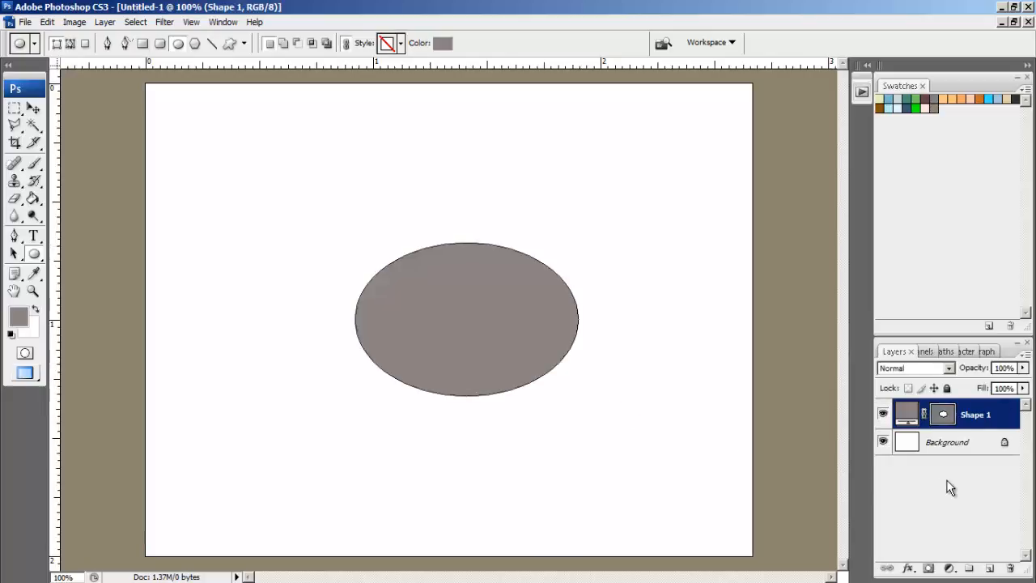
Step: Add a stroke layer style to the oval, positioned Inside and coloured black (000000)
double_click(1008, 416)
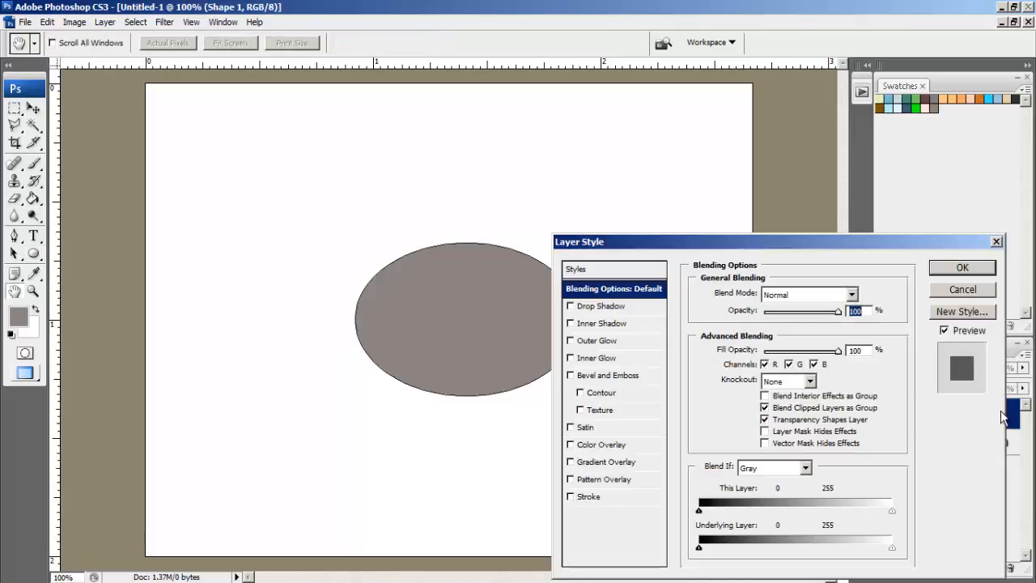
left_click_drag(813, 247, 822, 161)
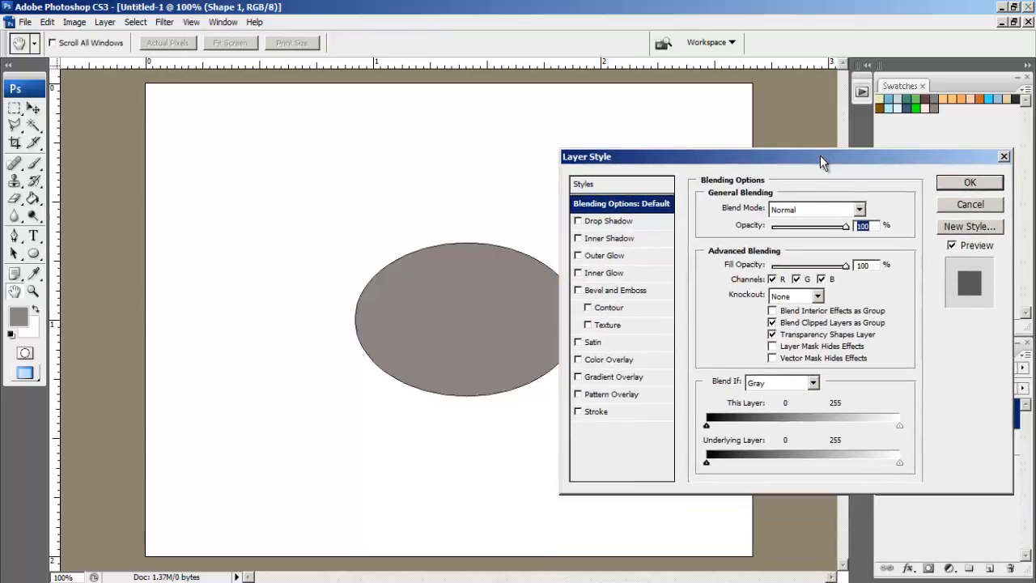
left_click(596, 412)
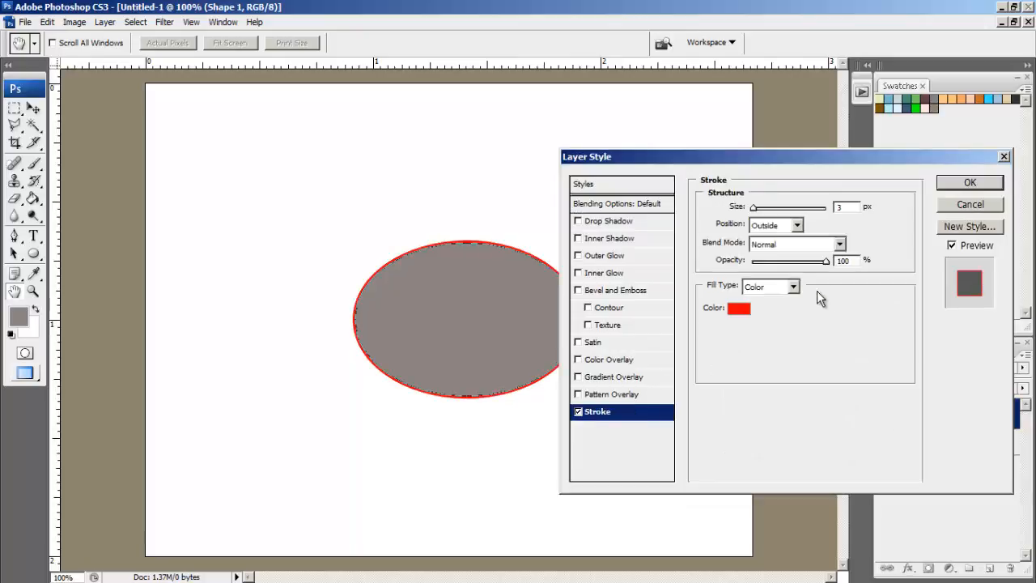
left_click(796, 225)
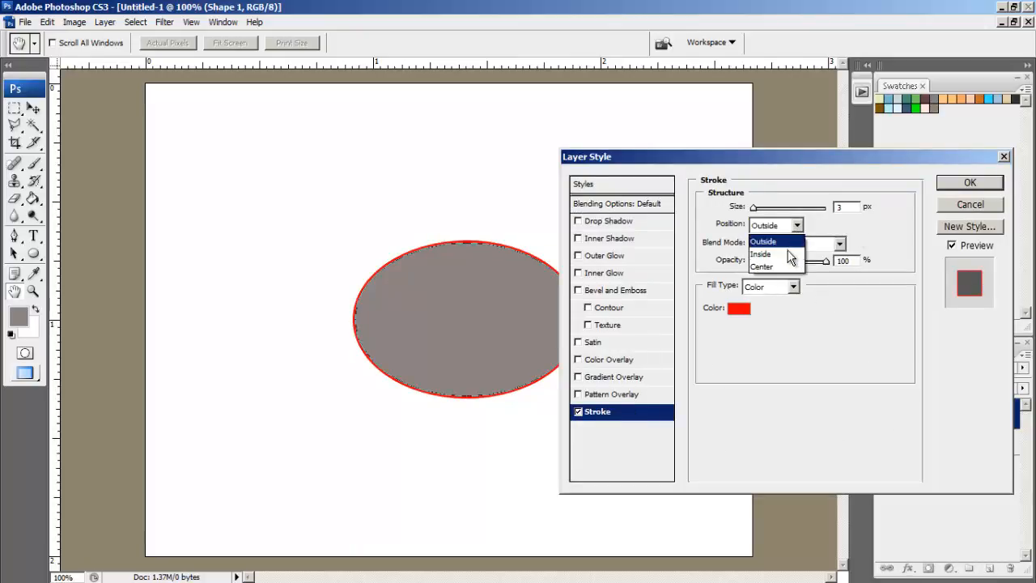
left_click(791, 254)
left_click(739, 309)
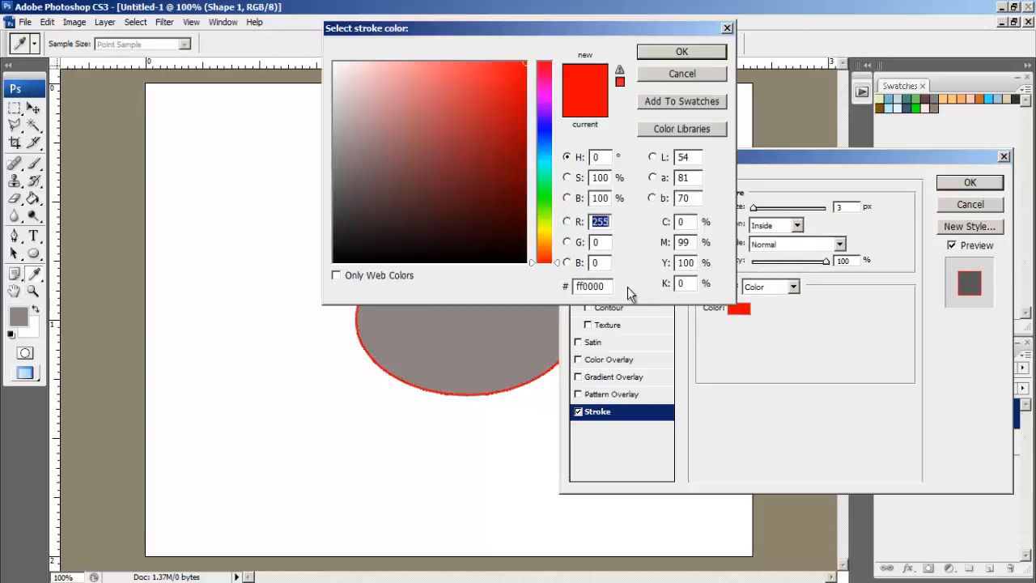
left_click(515, 262)
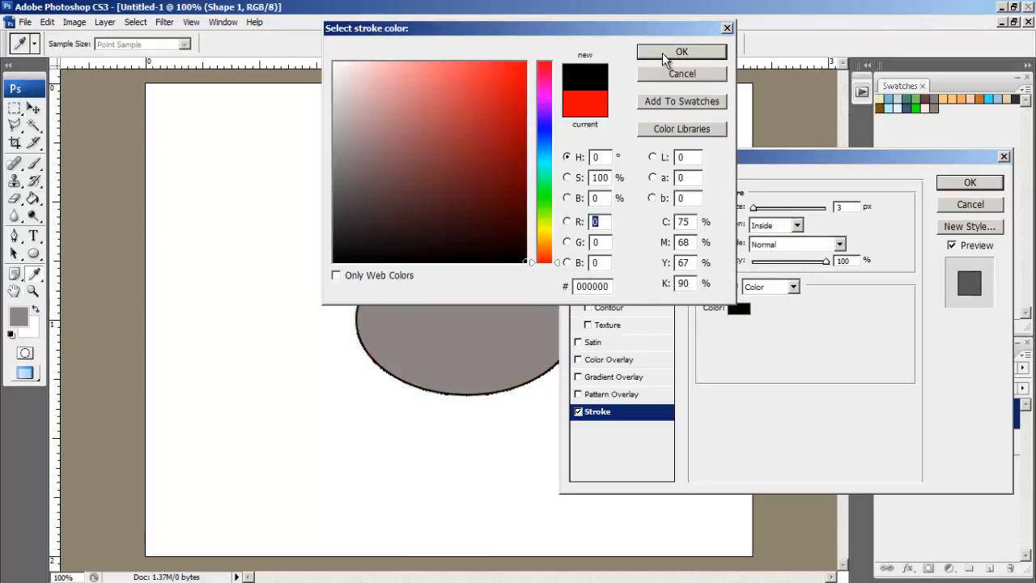
left_click(678, 51)
left_click(941, 183)
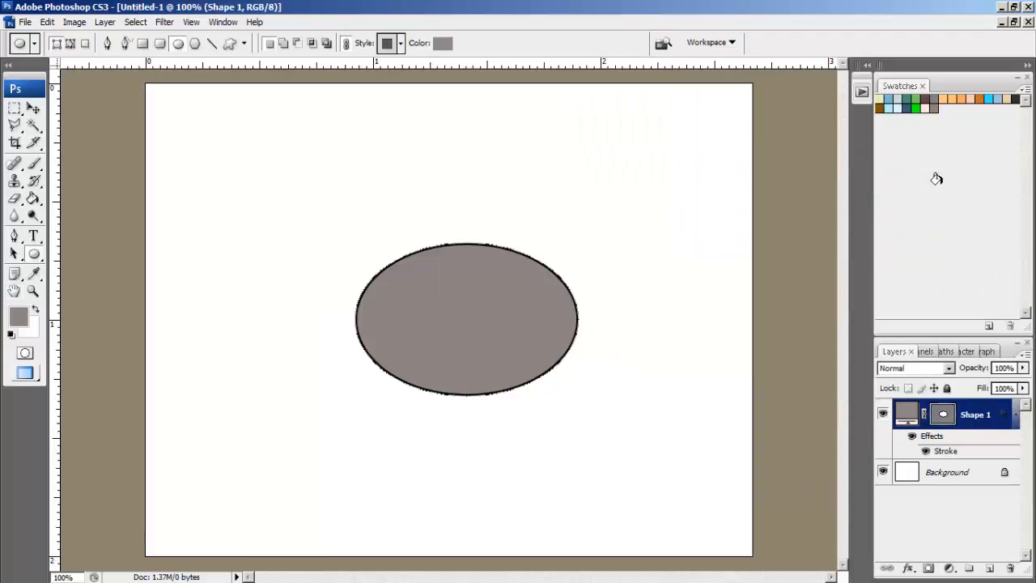
Step: Change the oval shape layer's fill colour to white (ffffff)
double_click(907, 415)
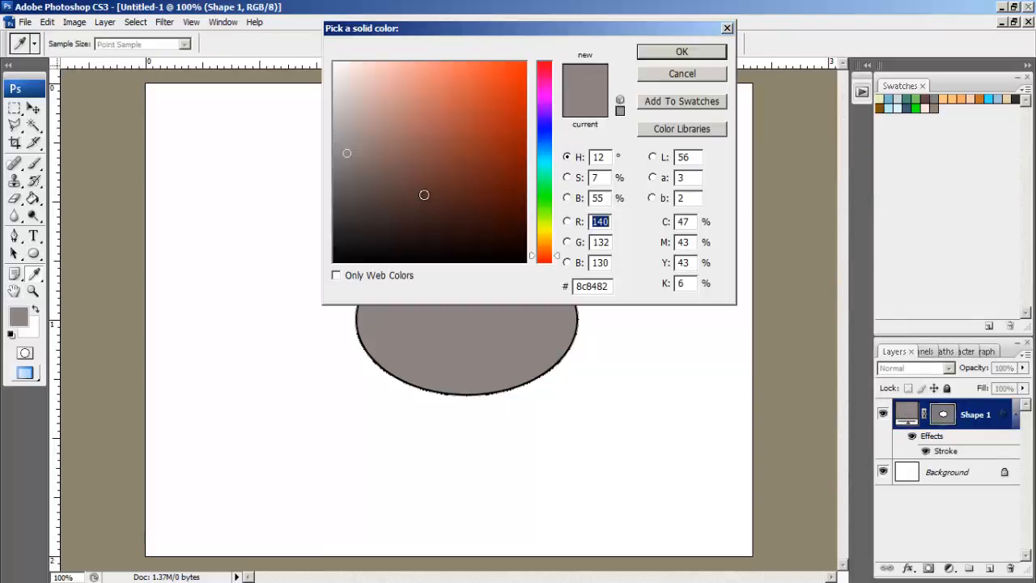
mouse_move(347, 153)
left_mouse_down()
mouse_move(356, 94)
mouse_move(324, 49)
left_mouse_up()
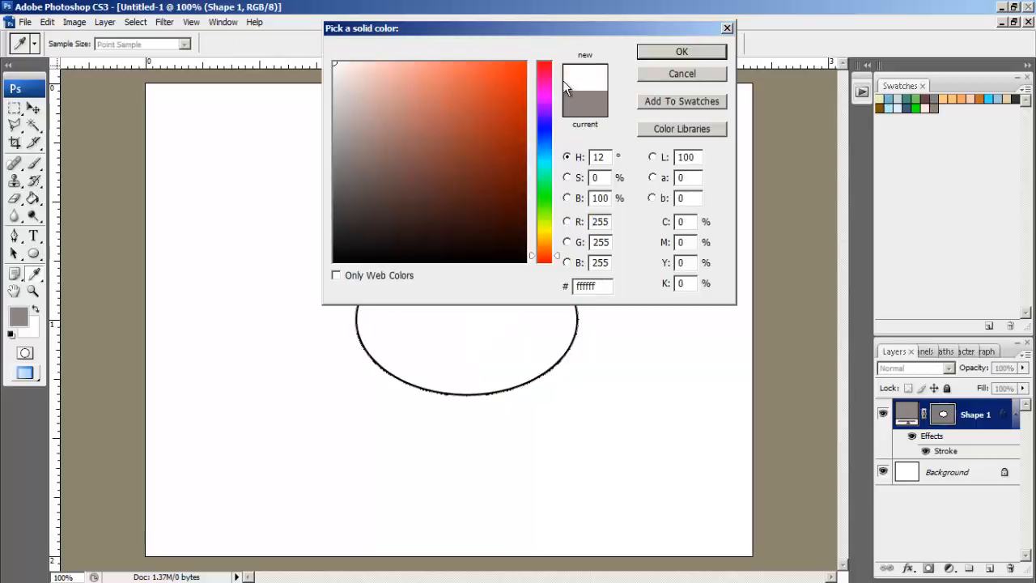
left_click(641, 53)
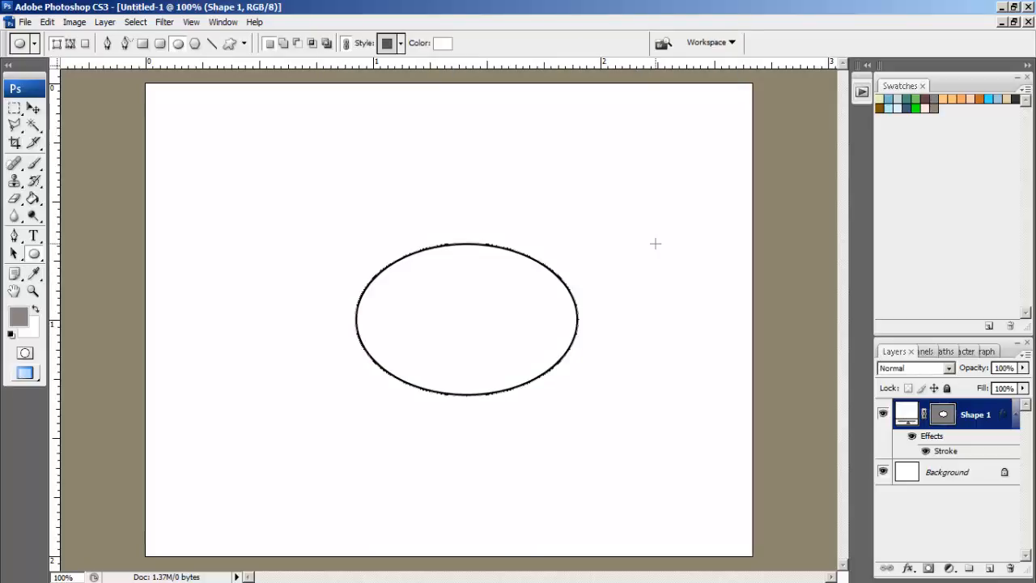
Step: Add a pointed triangular tail to the oval's shape area with the Pen tool, extending past its lower-right edge
left_click(14, 239)
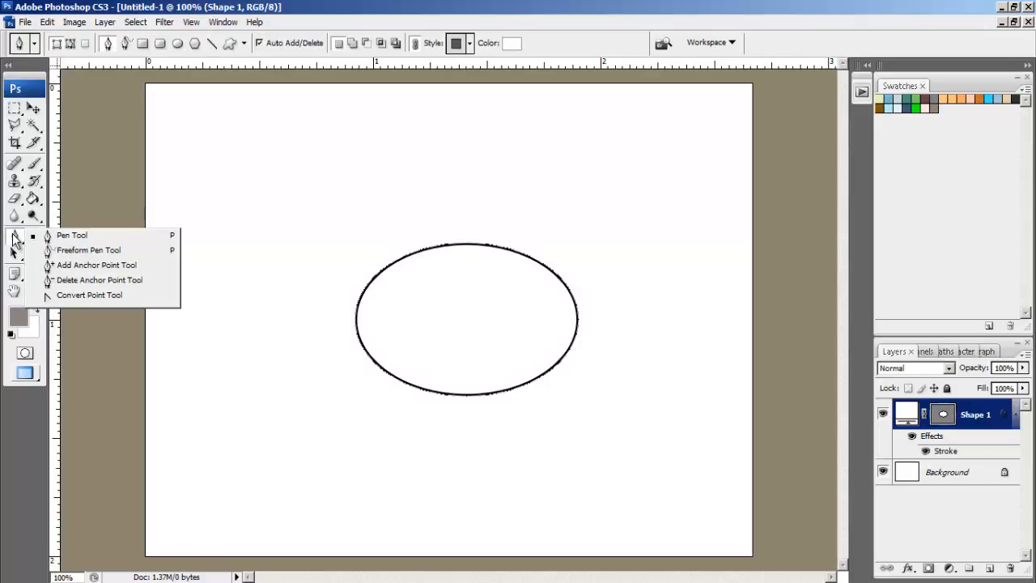
left_click(70, 236)
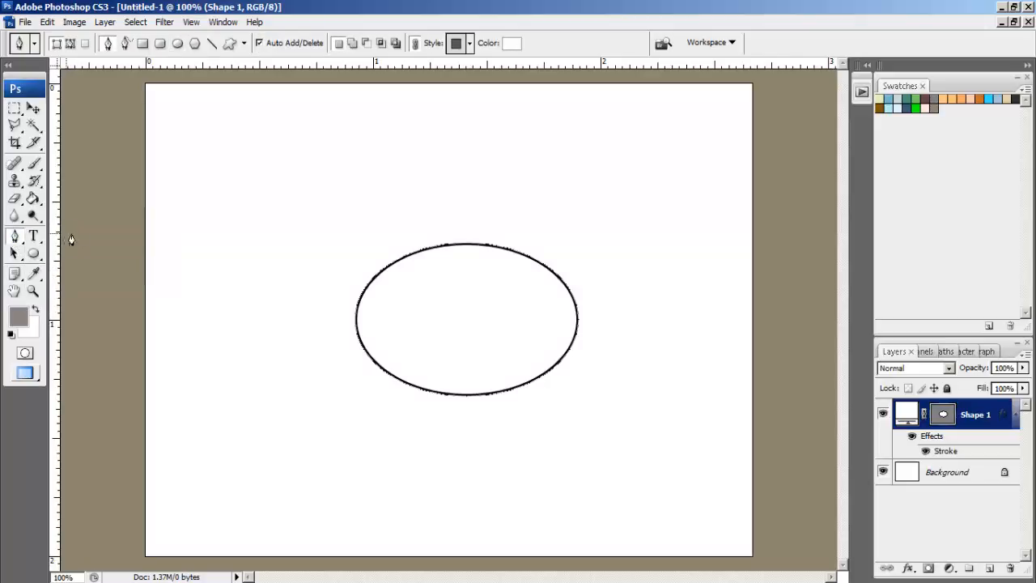
left_click(352, 44)
left_click(481, 344)
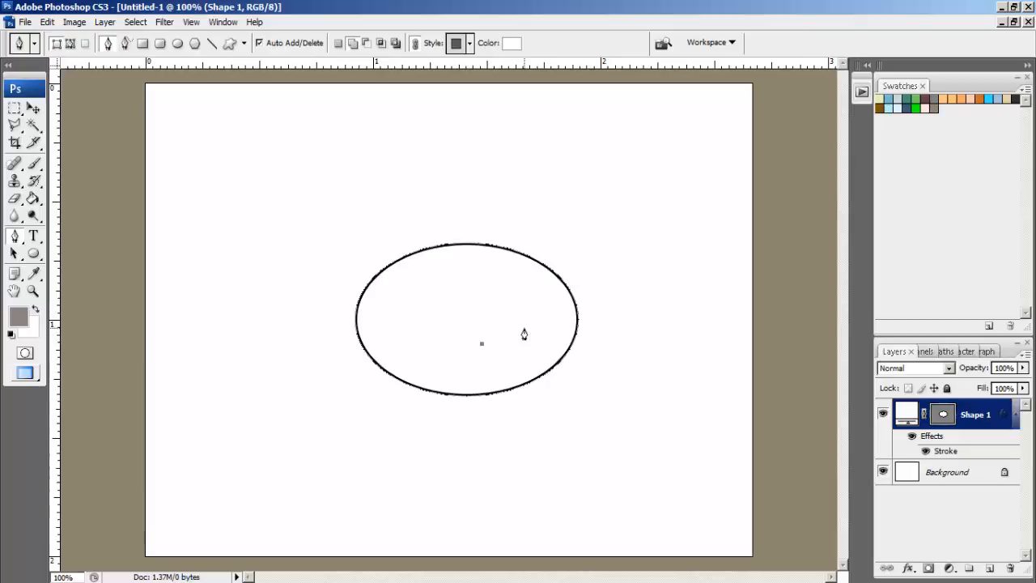
left_click(524, 330)
left_click(572, 414)
left_click(482, 344)
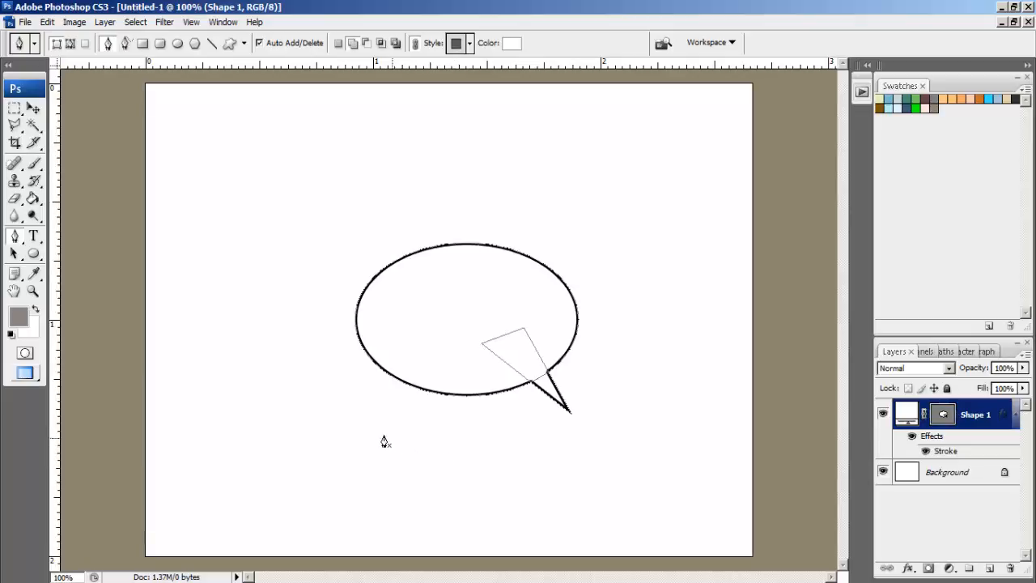
Step: Flatten the oval by moving its top anchor point down and its bottom anchor point up with the Direct Selection tool
left_click(14, 257)
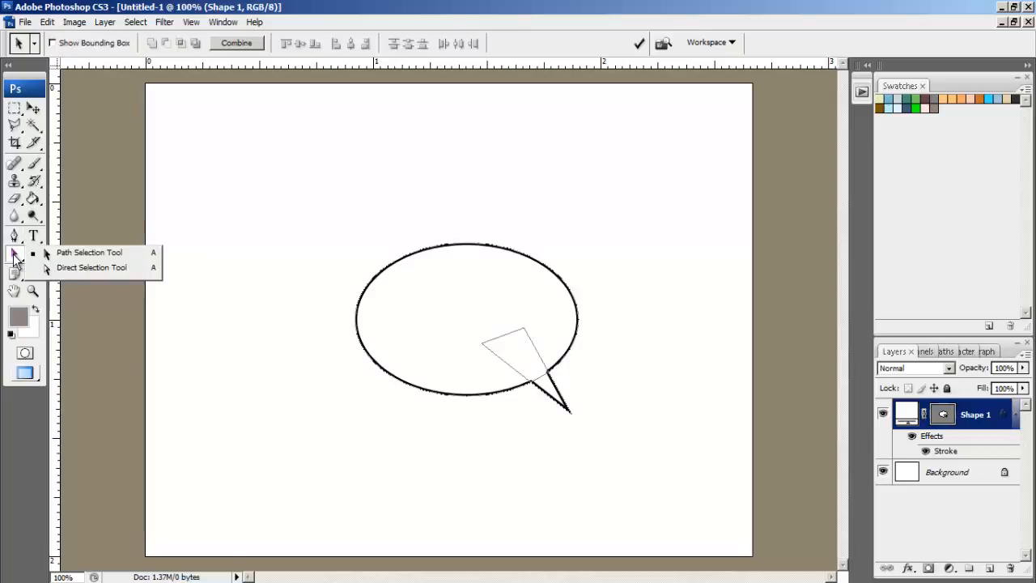
left_click(87, 269)
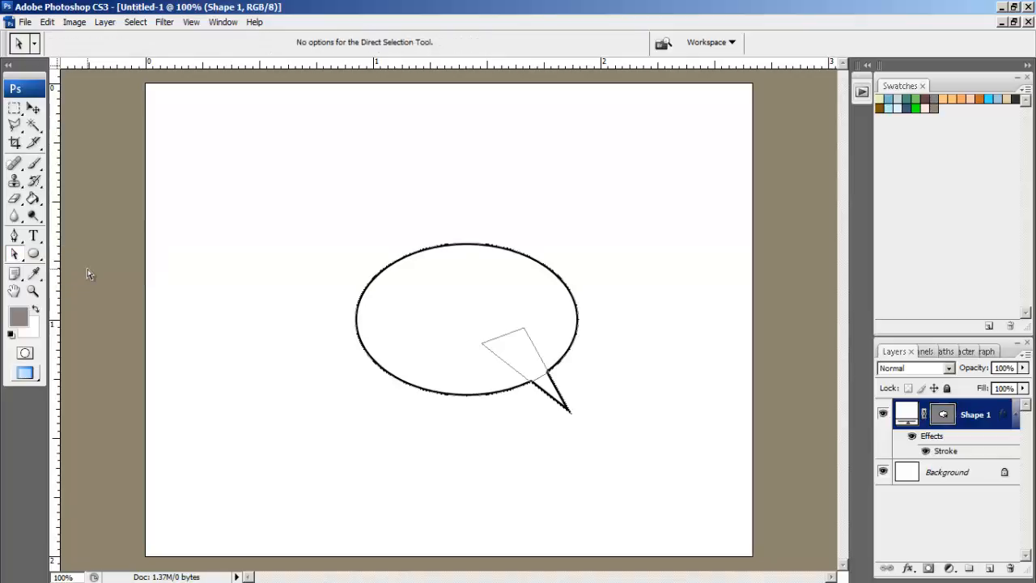
left_click(475, 246)
left_click_drag(467, 248, 466, 268)
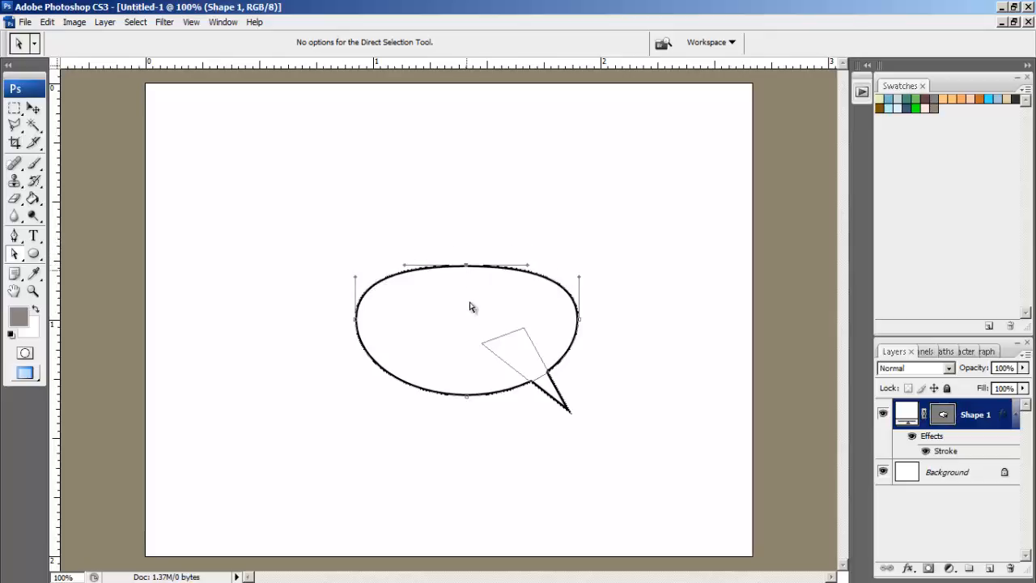
left_click(466, 397)
left_click_drag(467, 399, 466, 372)
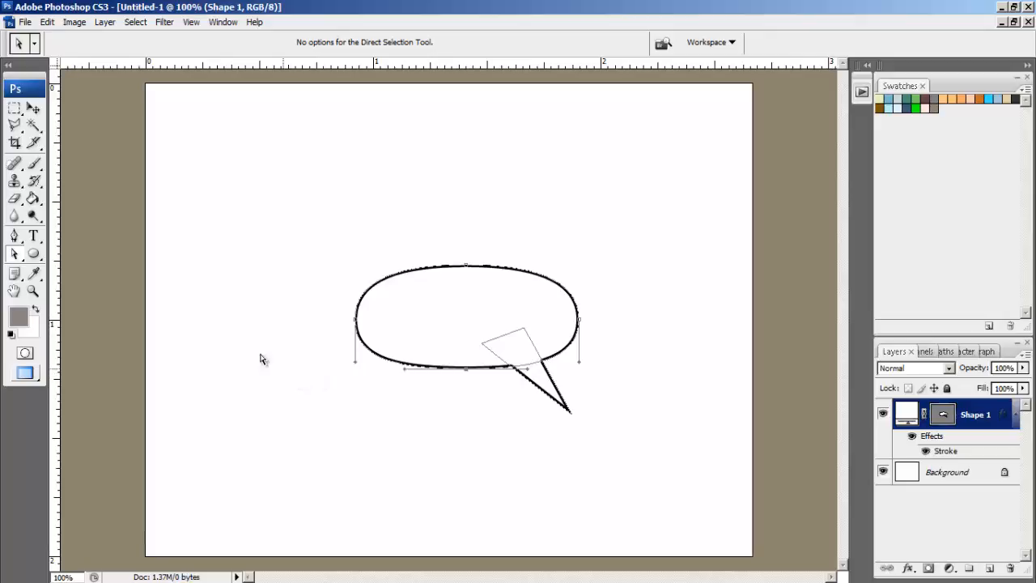
Step: Curve both sides of the tail by converting its two inner anchor points to smooth points, and deselect the shape layer
left_click(16, 239)
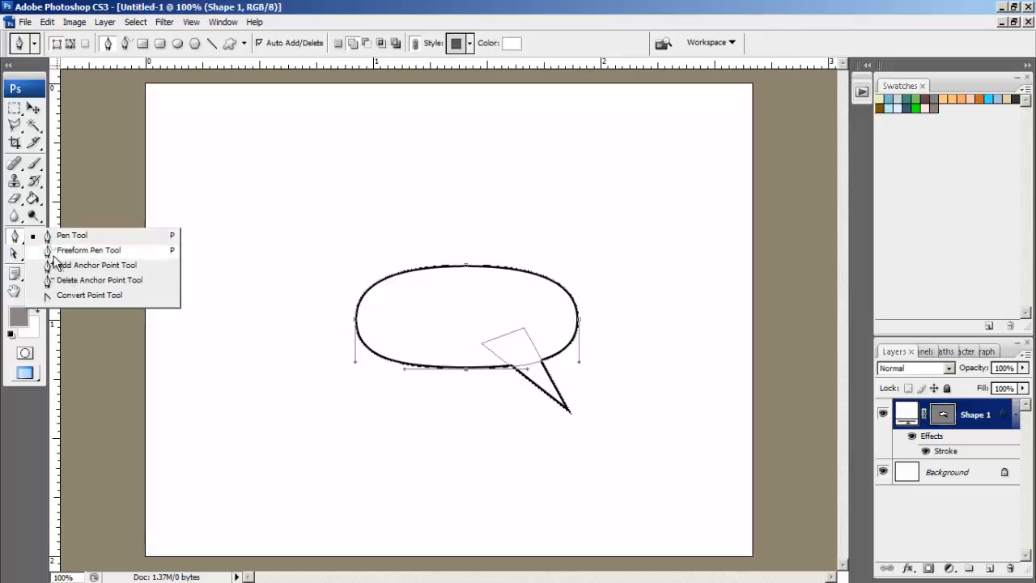
left_click(88, 297)
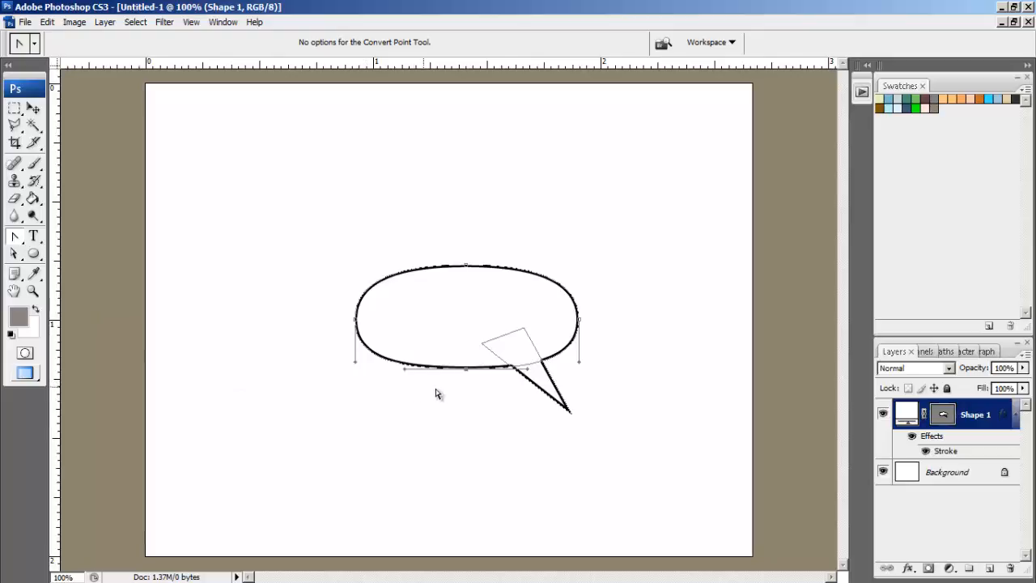
left_click(530, 384)
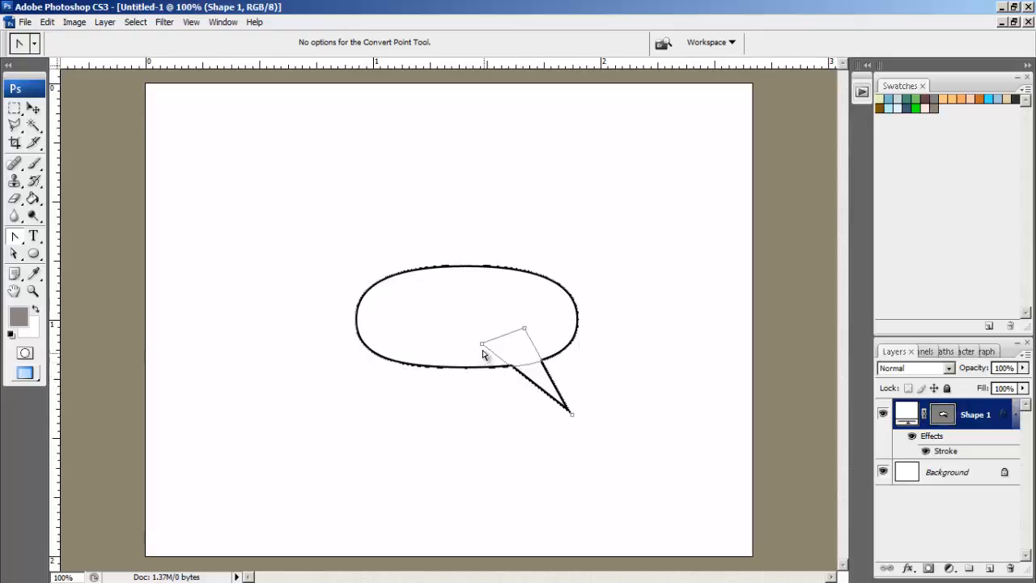
left_click_drag(483, 344, 481, 294)
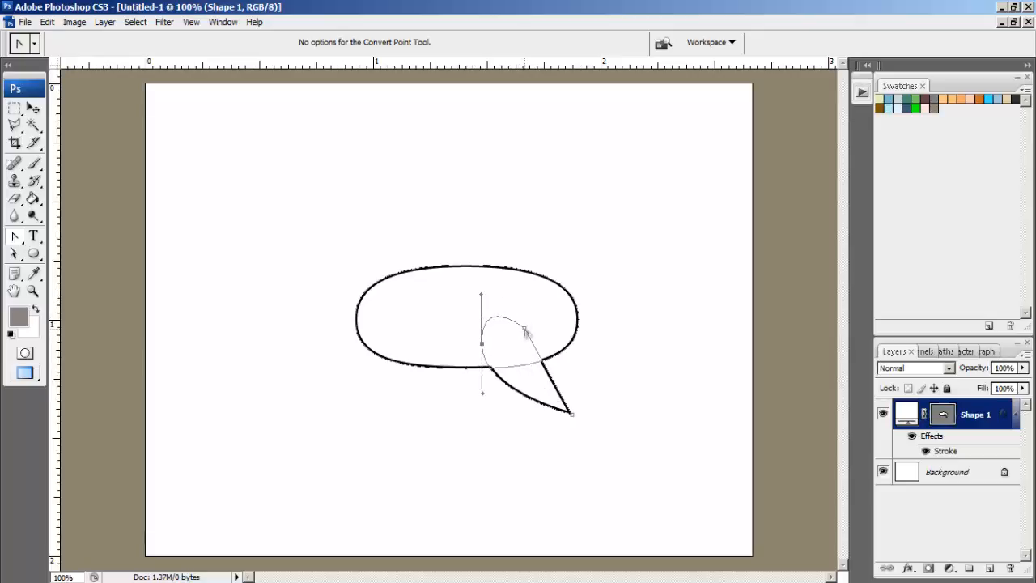
mouse_move(525, 329)
left_mouse_down()
mouse_move(510, 358)
mouse_move(482, 354)
left_mouse_up()
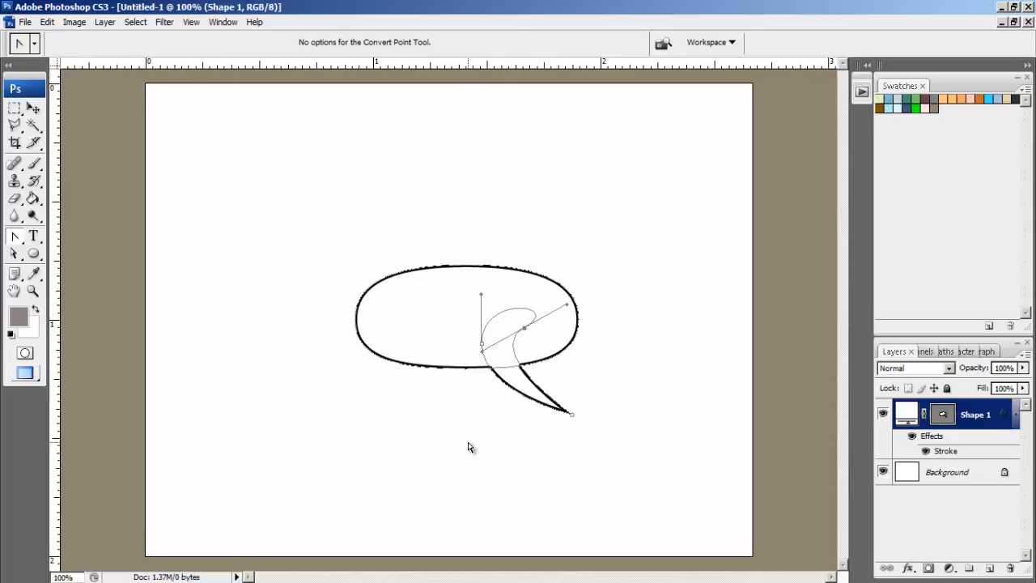
left_click(911, 521)
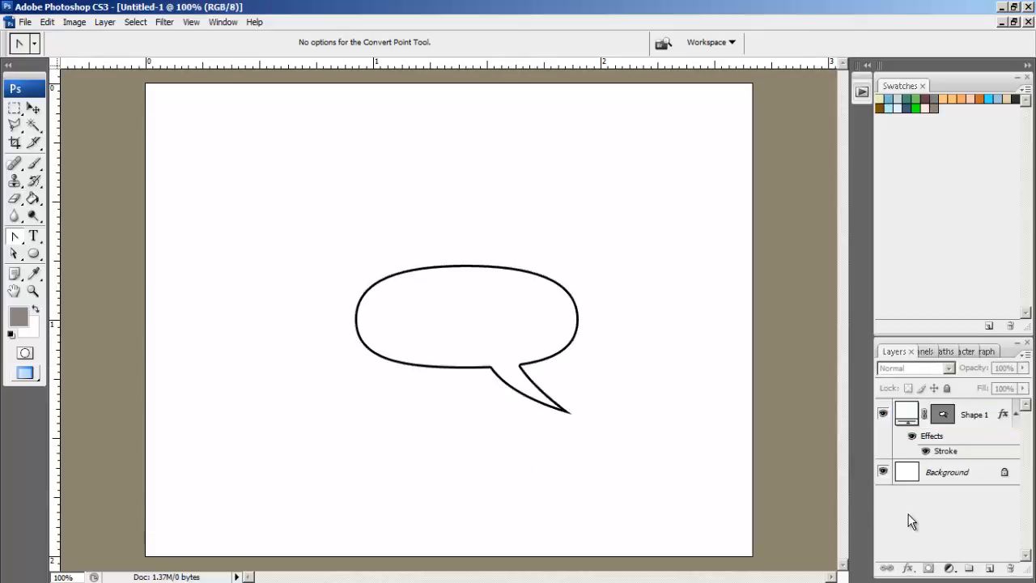